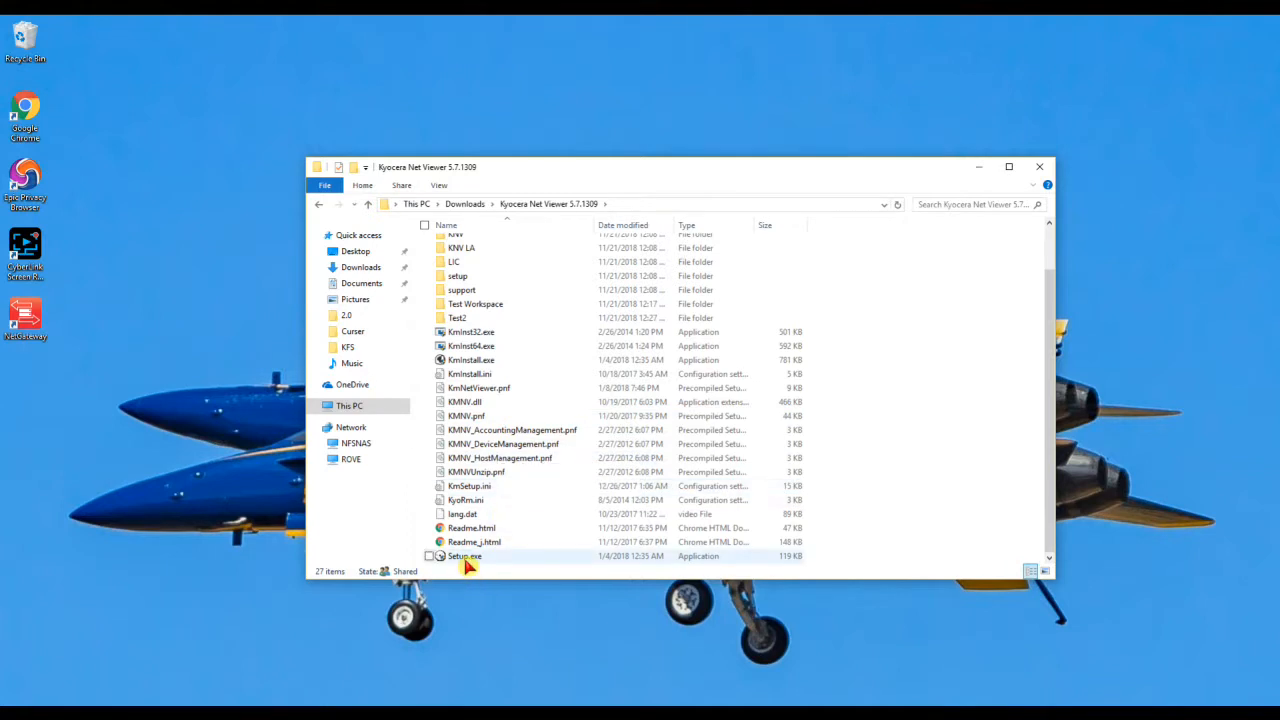
- Run Setup.exe from the Kyocera Net Viewer 5.7.1309 folder
{"action": "left_click", "coordinate": [462, 556]}
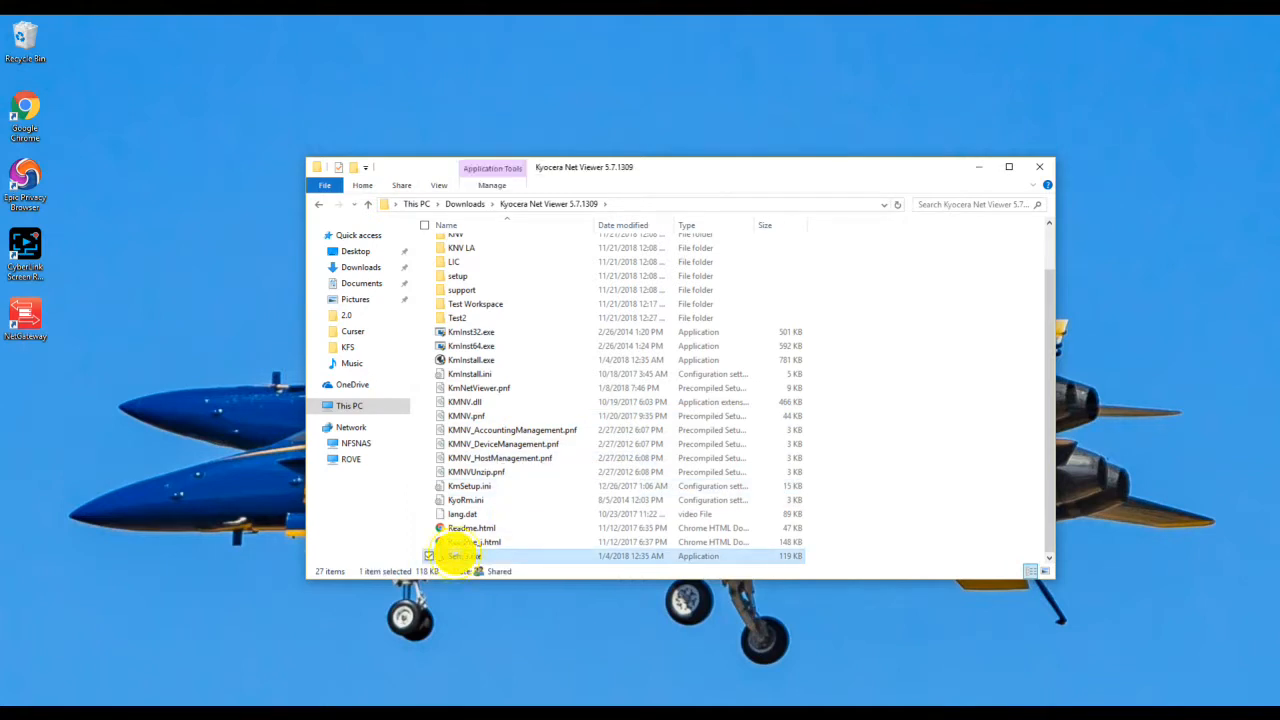
{"action": "double_click", "coordinate": [455, 556]}
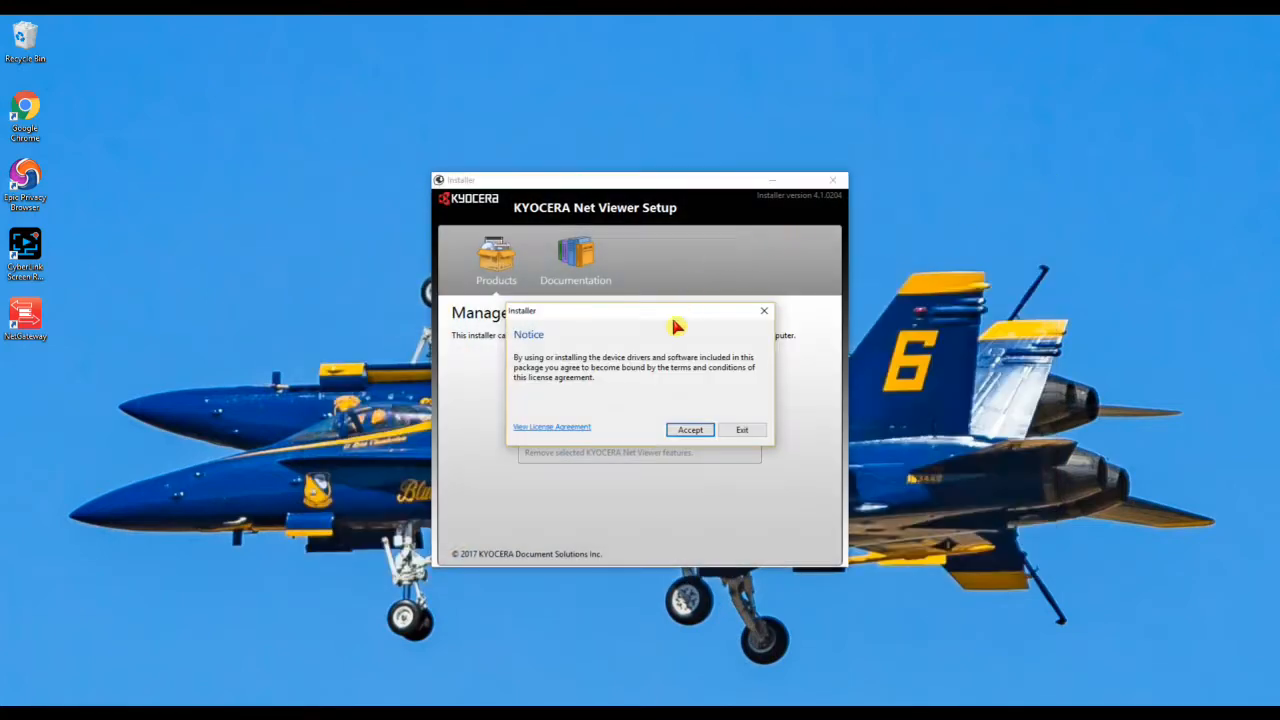
- Accept the licence, choose Install, and continue past Products to install to the Destination step
{"action": "left_click", "coordinate": [689, 430]}
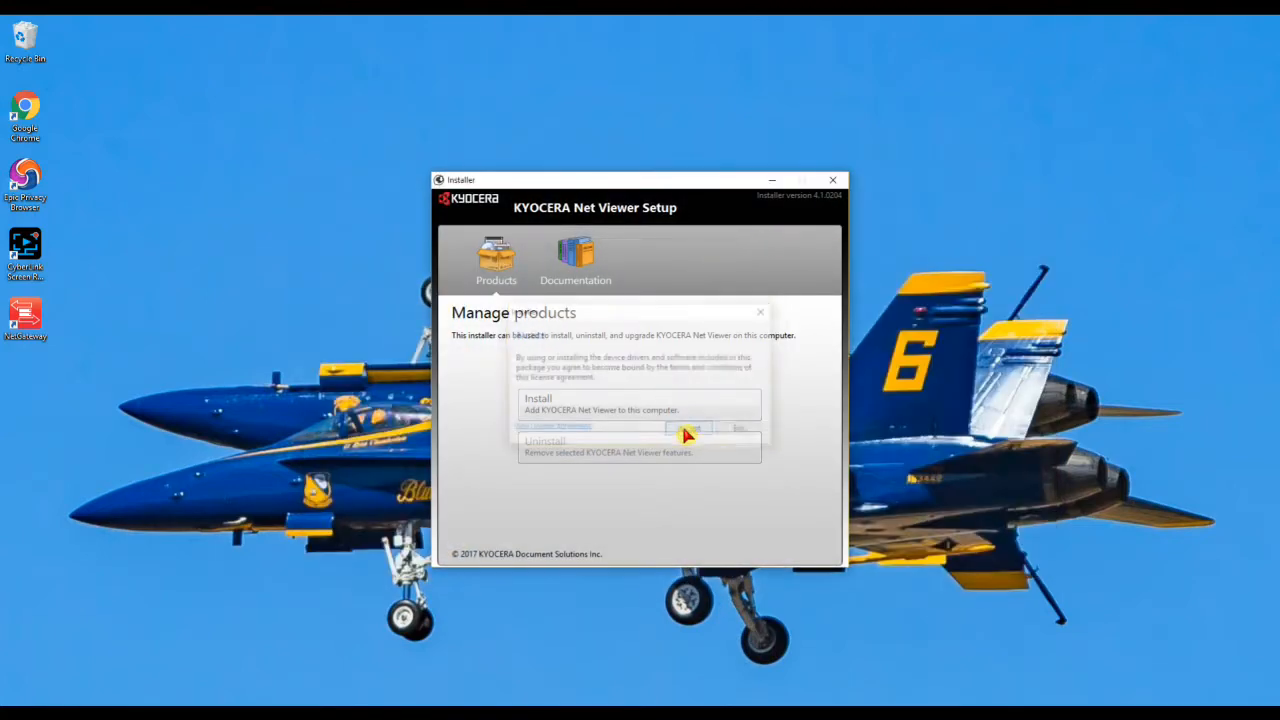
{"action": "left_click", "coordinate": [553, 410]}
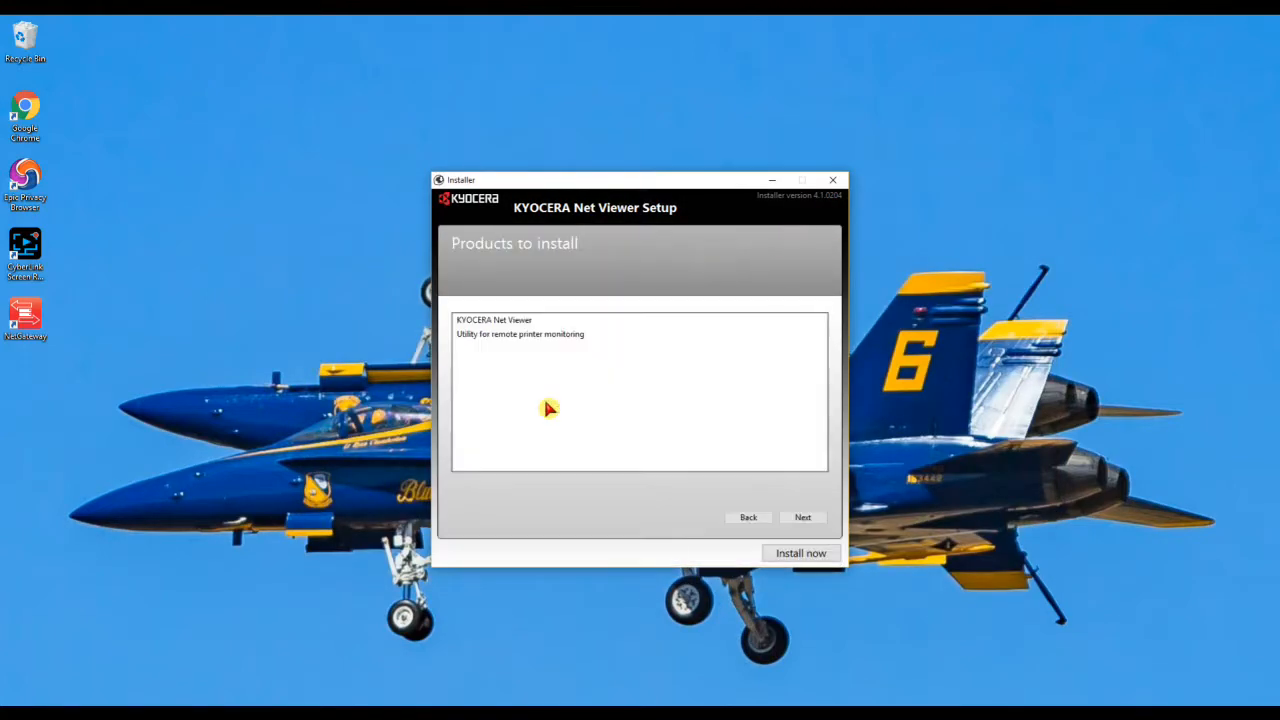
{"action": "left_click", "coordinate": [802, 518]}
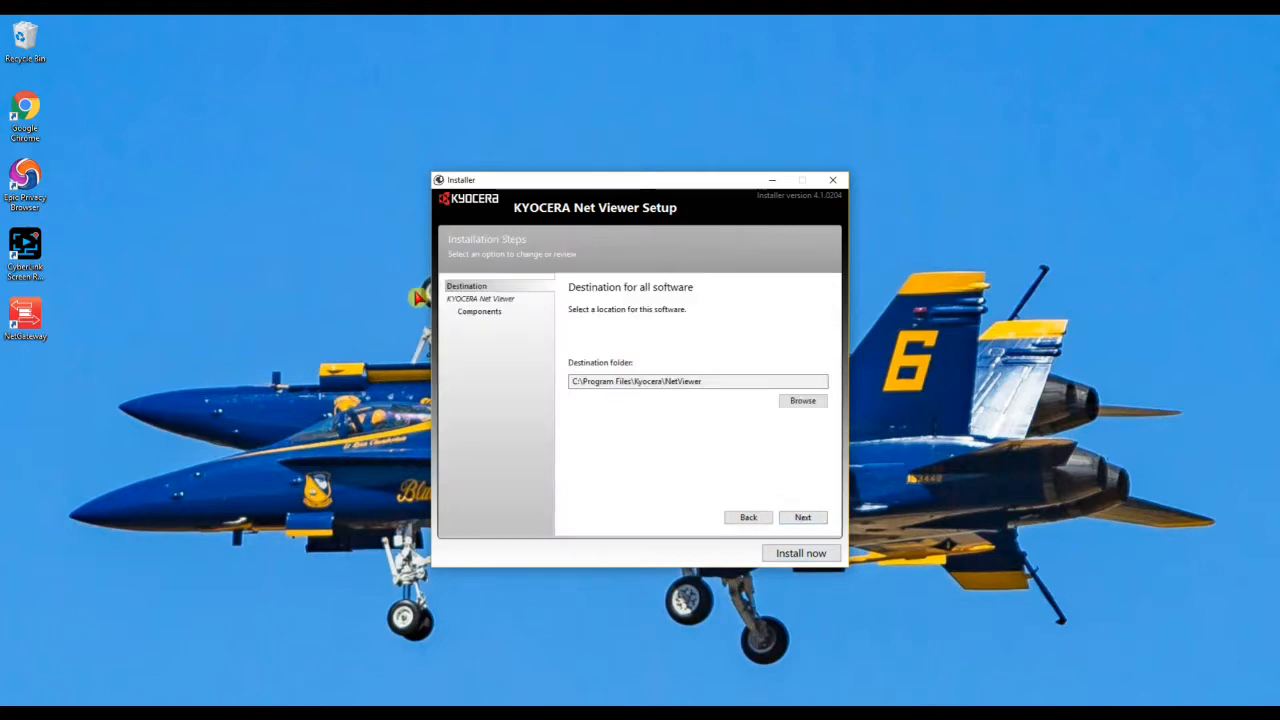
- On the Components step, tick Accounting management alongside Device management
{"action": "left_click", "coordinate": [481, 314]}
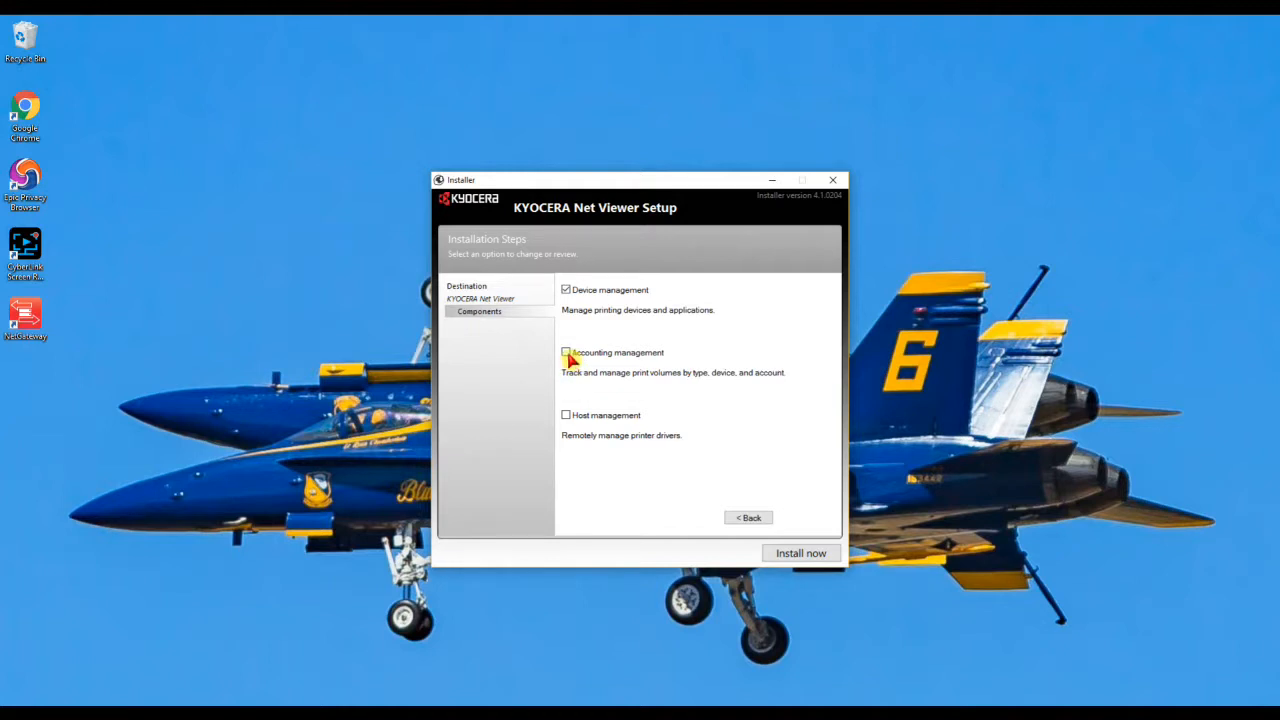
{"action": "left_click", "coordinate": [567, 356]}
- Install now, confirm the Data Collection dialog with OK, and close the finished installer
{"action": "left_click", "coordinate": [791, 558]}
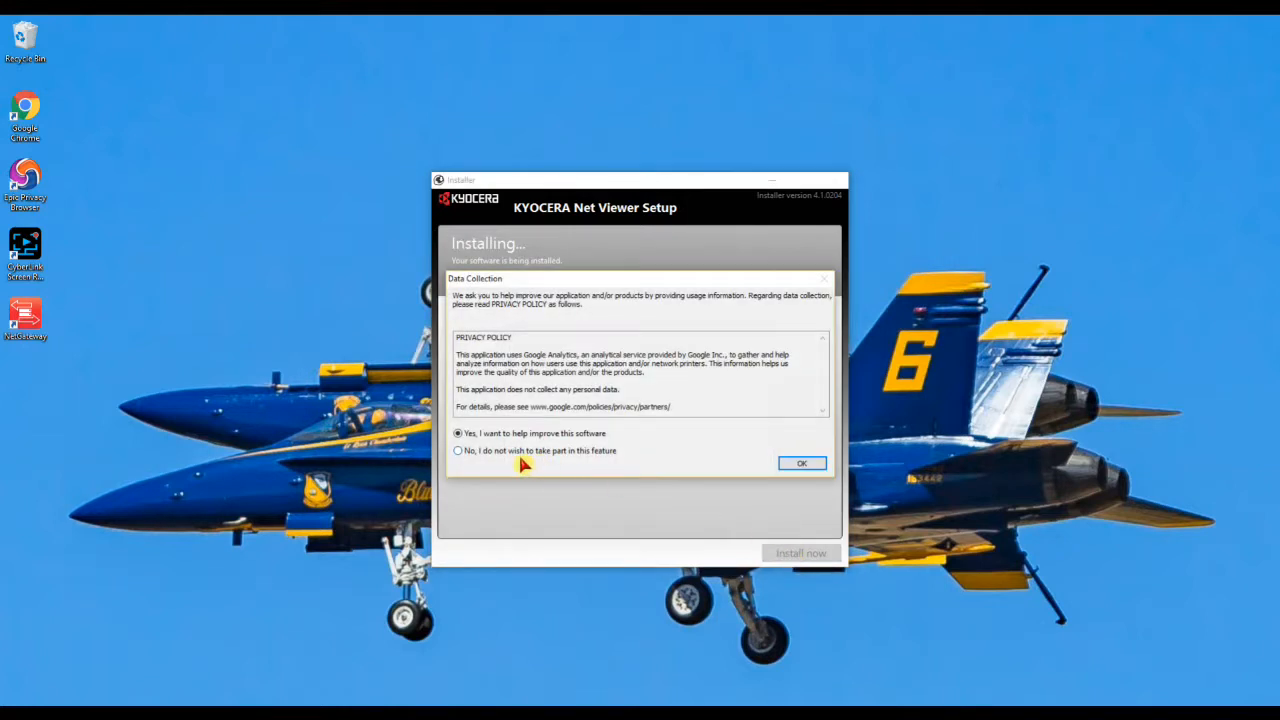
{"action": "left_click", "coordinate": [810, 466]}
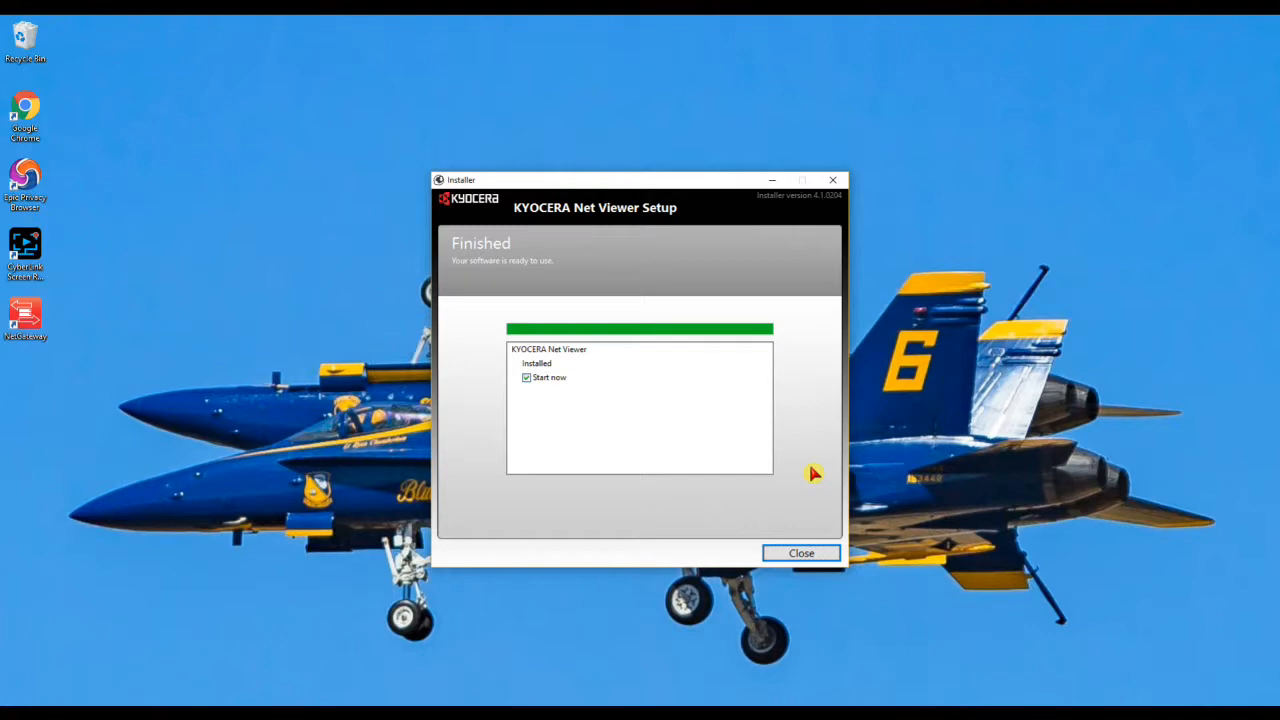
{"action": "left_click", "coordinate": [798, 555]}
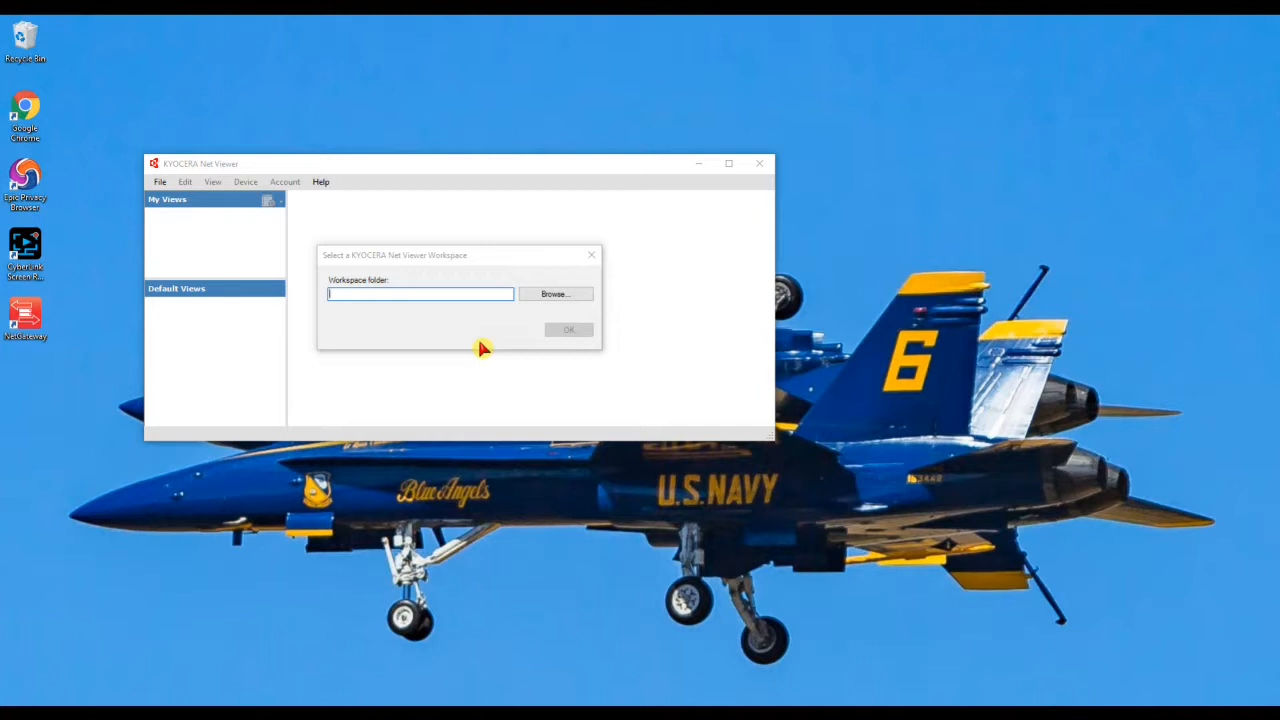
- Open Browse For Folder from the workspace selection dialog
{"action": "left_click", "coordinate": [540, 295]}
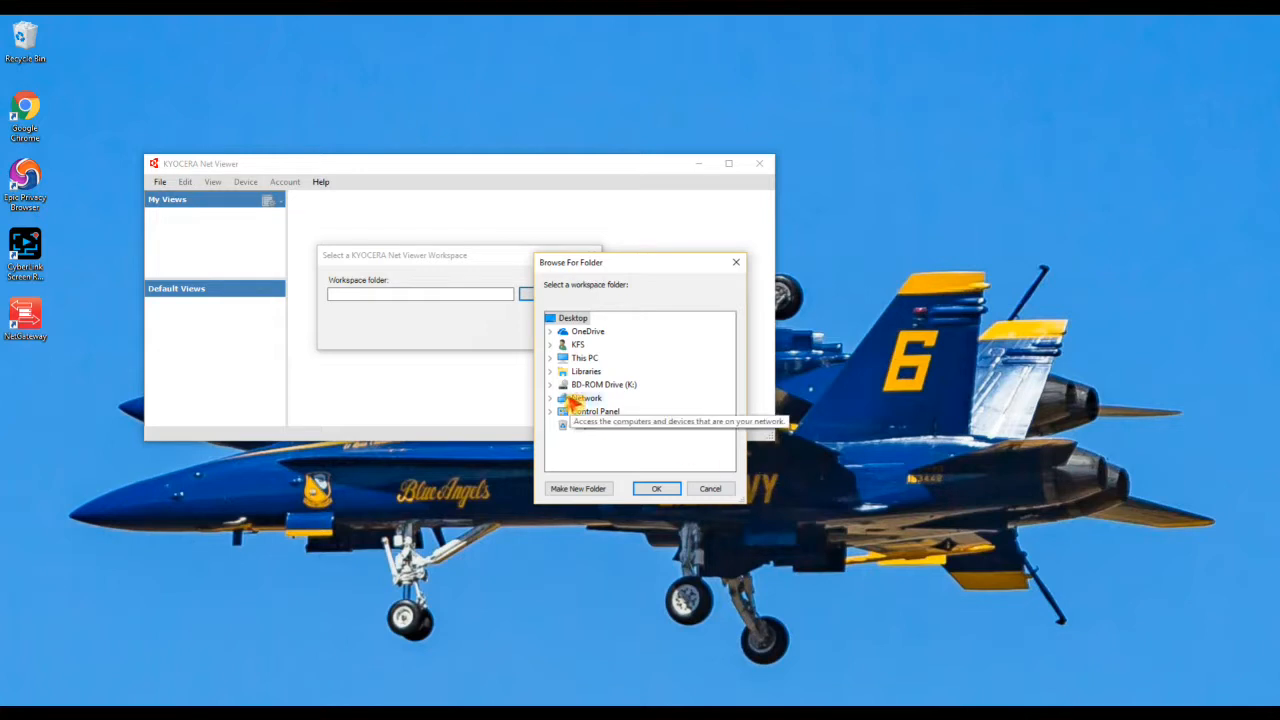
- Expand This PC and Windows (C:) to list the C: drive folders
{"action": "left_click", "coordinate": [551, 359]}
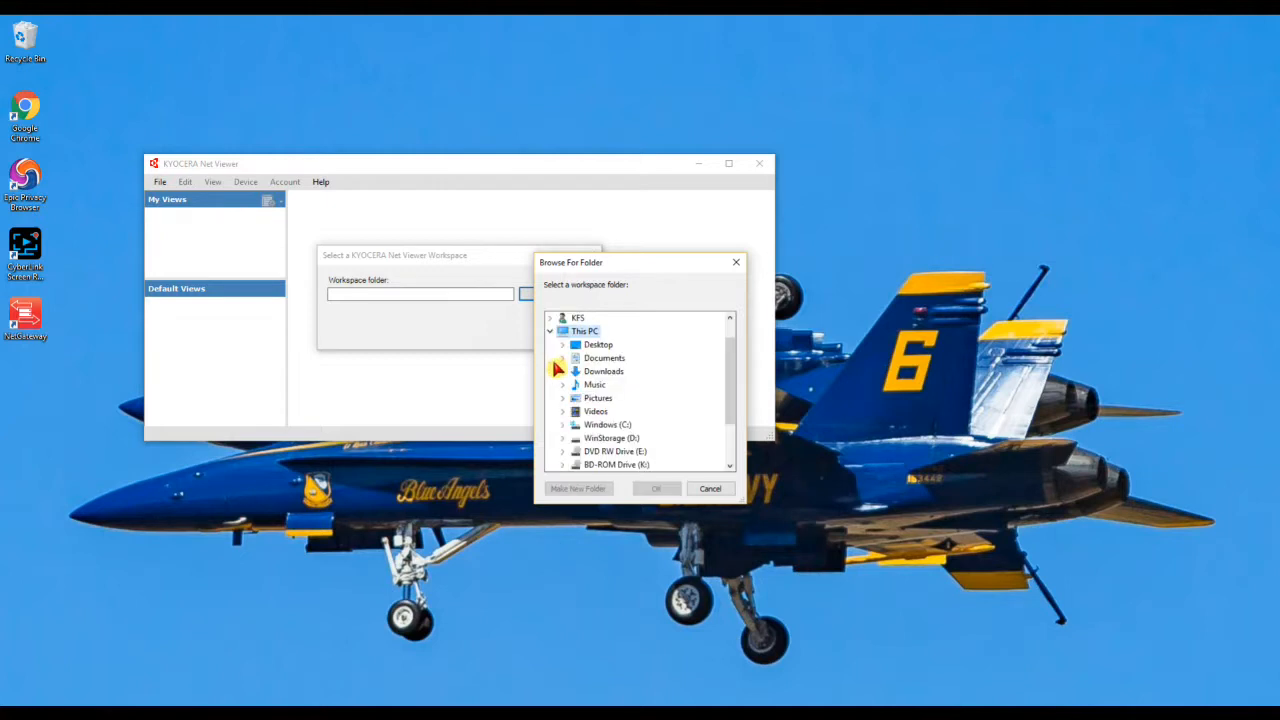
{"action": "left_click", "coordinate": [572, 425]}
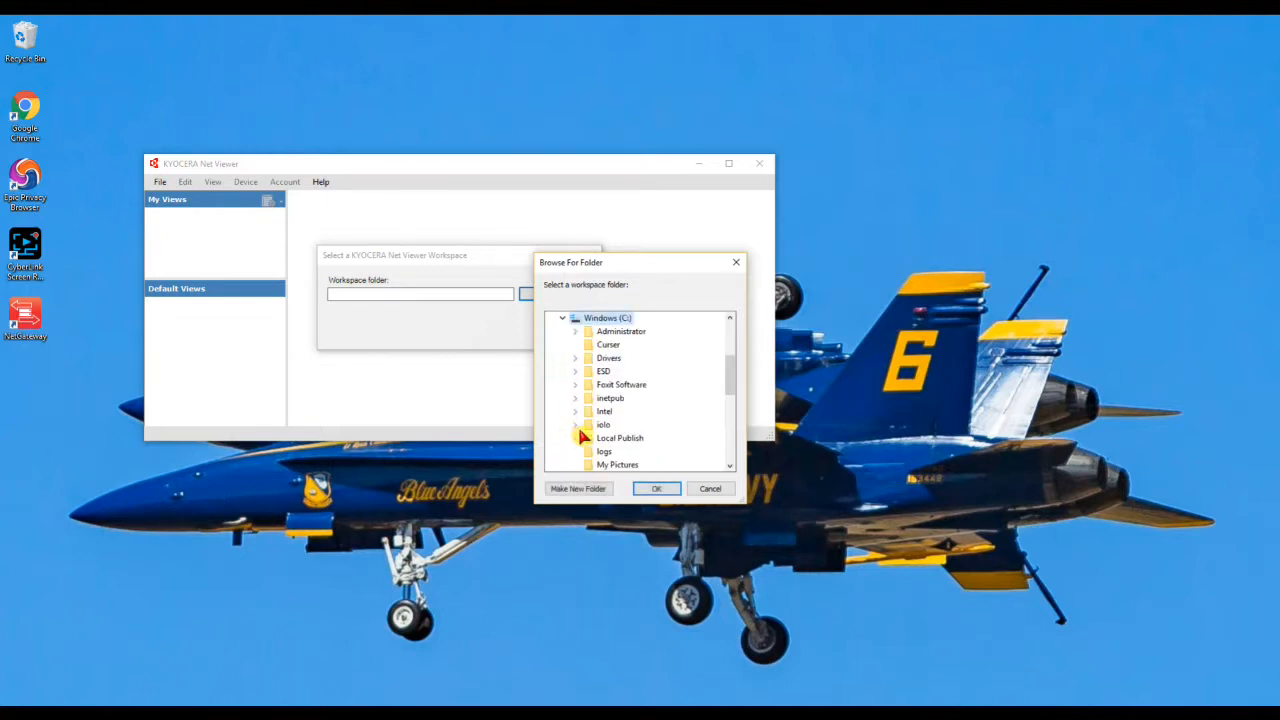
{"action": "scroll", "coordinate": [590, 440], "scroll_direction": "down", "scroll_amount": 1}
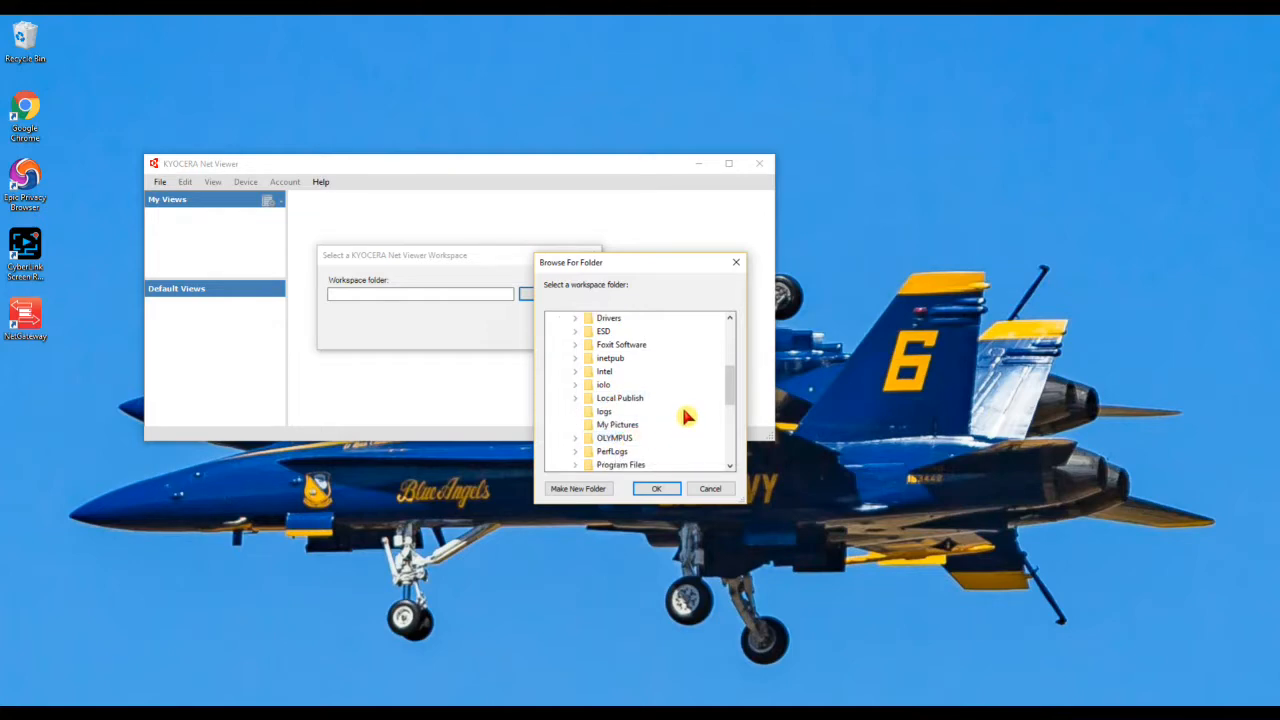
{"action": "scroll", "coordinate": [686, 416], "scroll_direction": "up", "scroll_amount": 2}
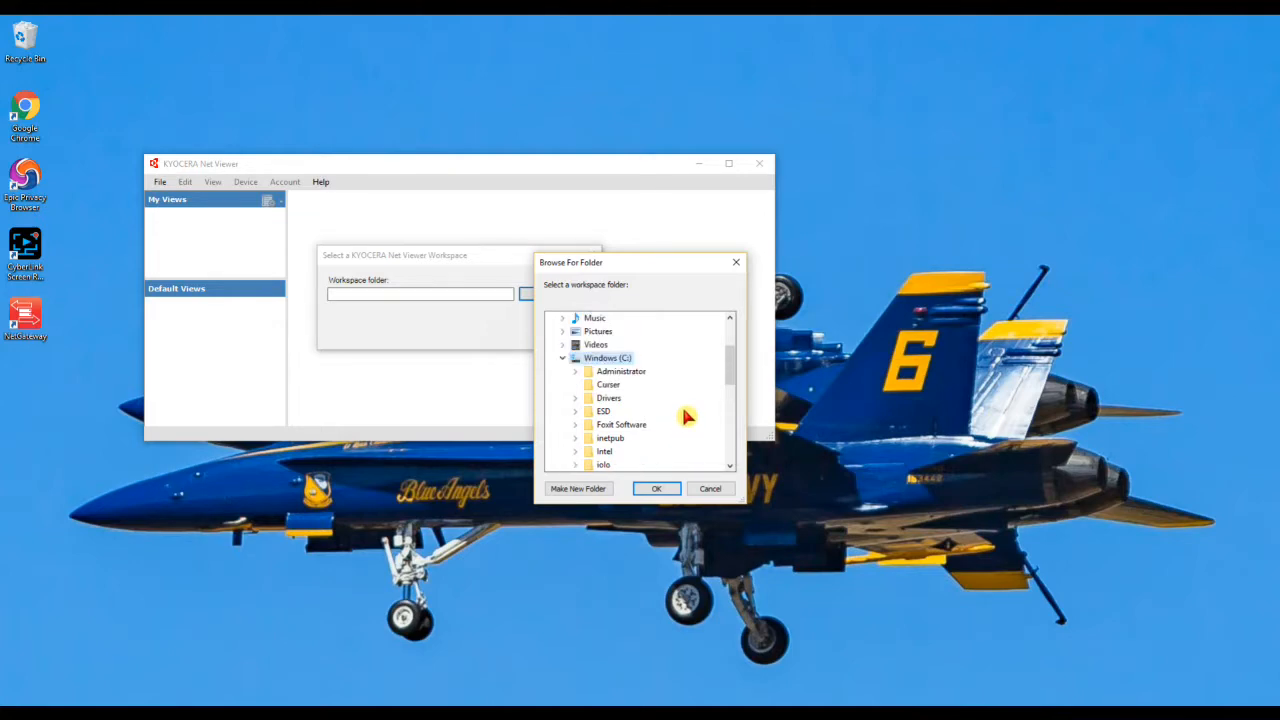
{"action": "scroll", "coordinate": [686, 416], "scroll_direction": "down", "scroll_amount": 1}
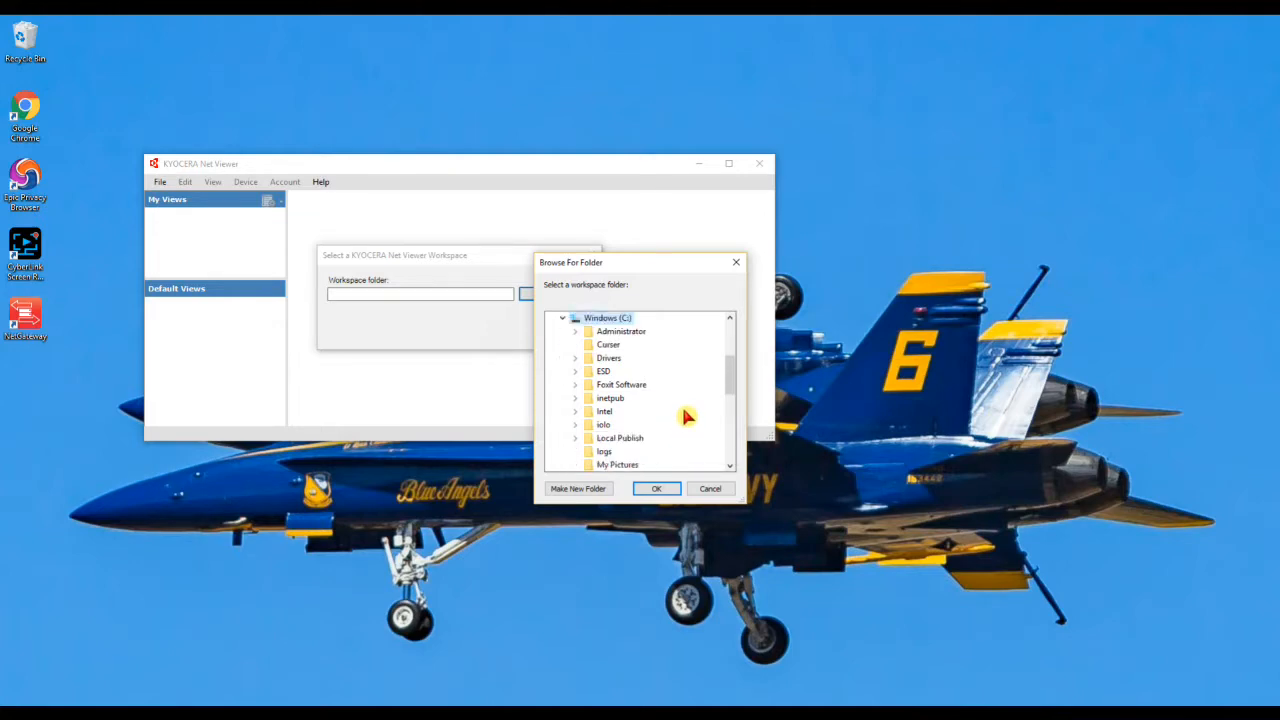
- Create a new folder named Kyocera on the C: drive
{"action": "left_click", "coordinate": [585, 491]}
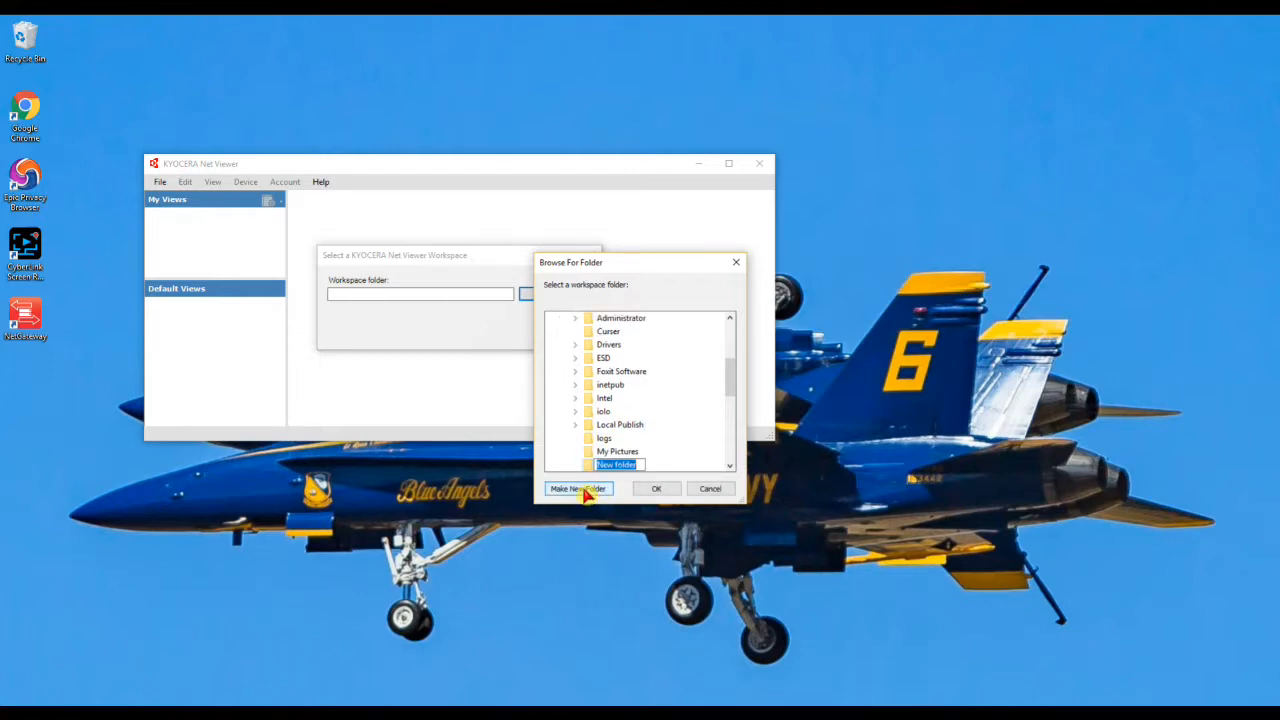
{"action": "type", "text": "Kyocera"}
{"action": "key", "text": "Return"}
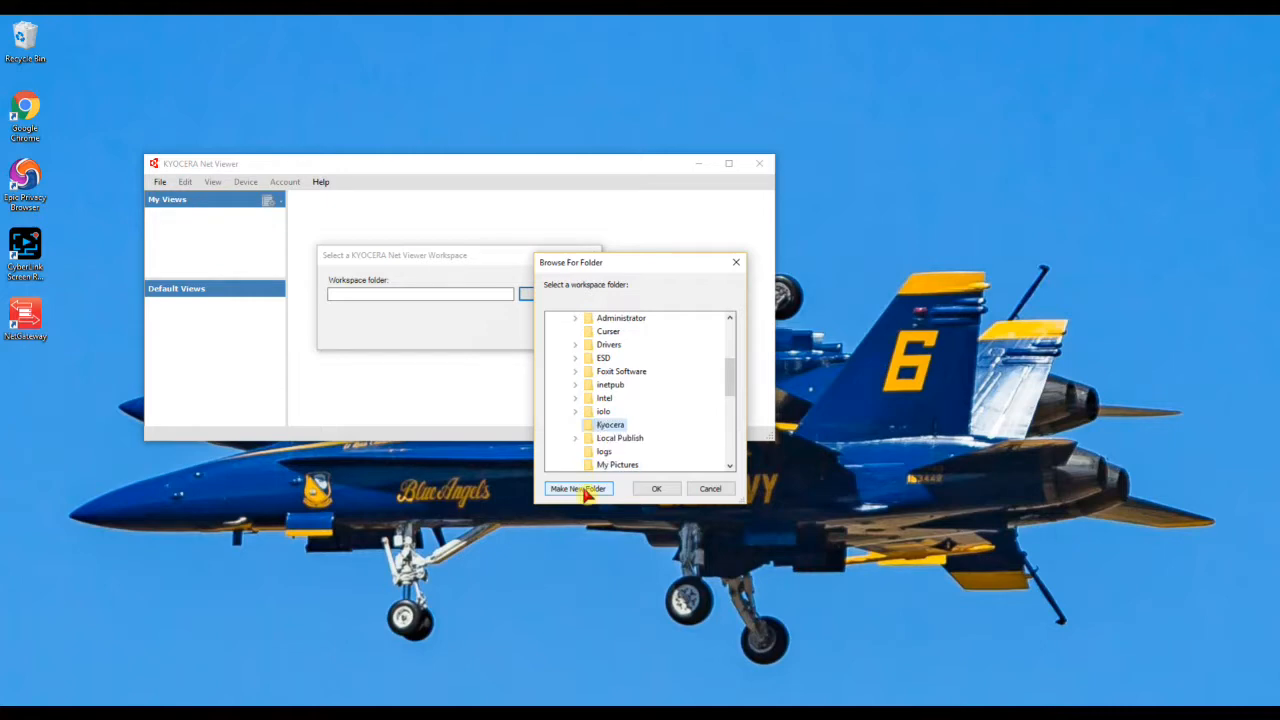
- Create folder 112118WS inside Kyocera and accept it as the workspace folder
{"action": "left_click", "coordinate": [585, 491]}
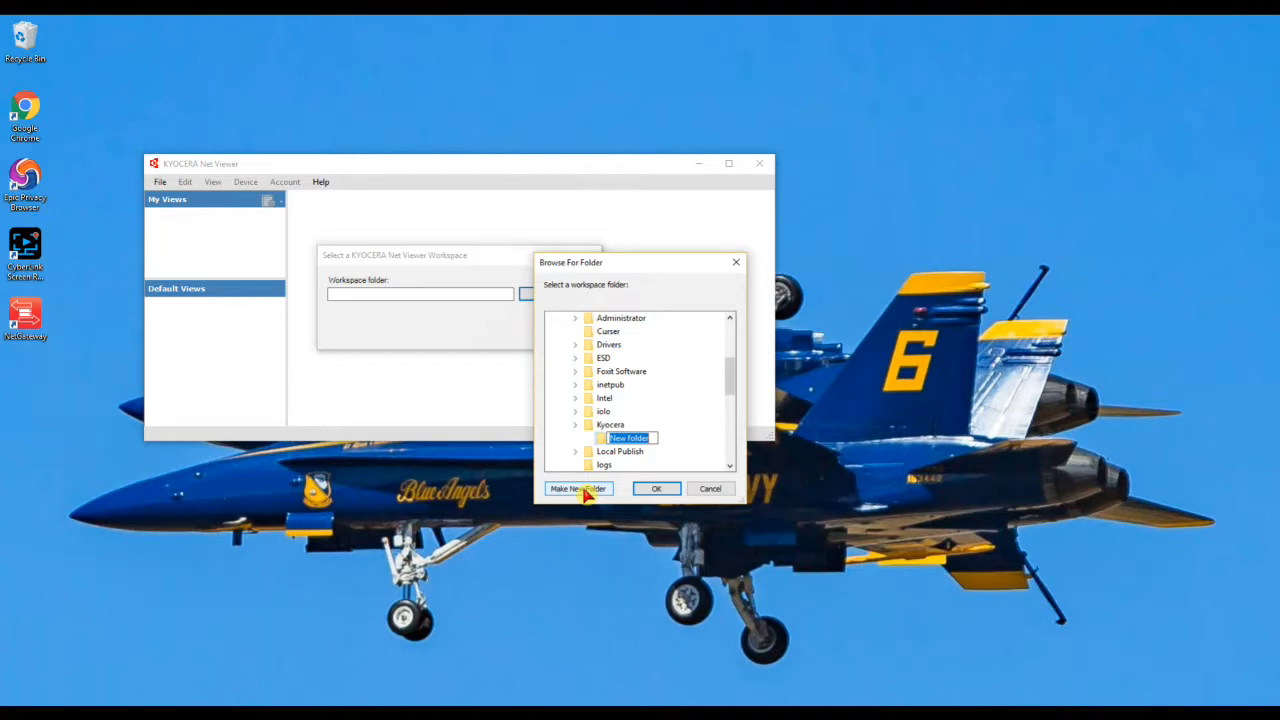
{"action": "type", "text": "112118WS"}
{"action": "left_click", "coordinate": [668, 491]}
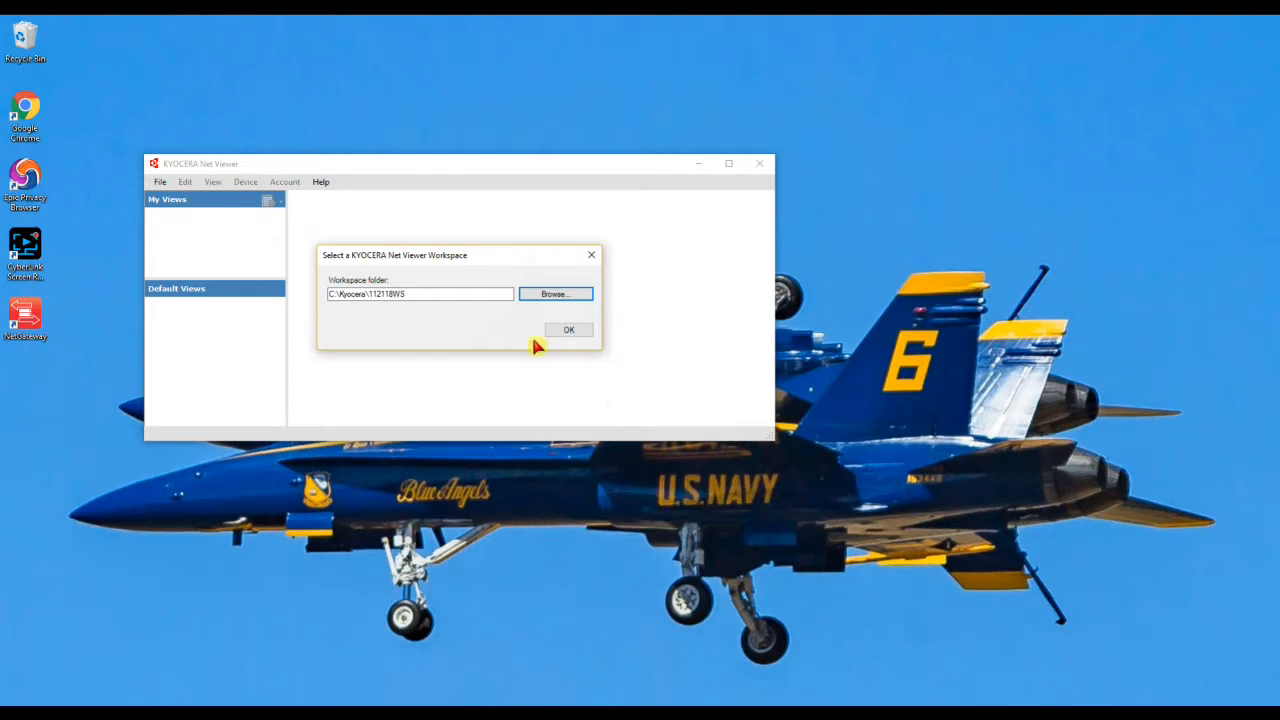
- Open the C:\Kyocera\112118WS workspace and run an Express device search, stopping after the CS-1820 is found
{"action": "left_click", "coordinate": [570, 331]}
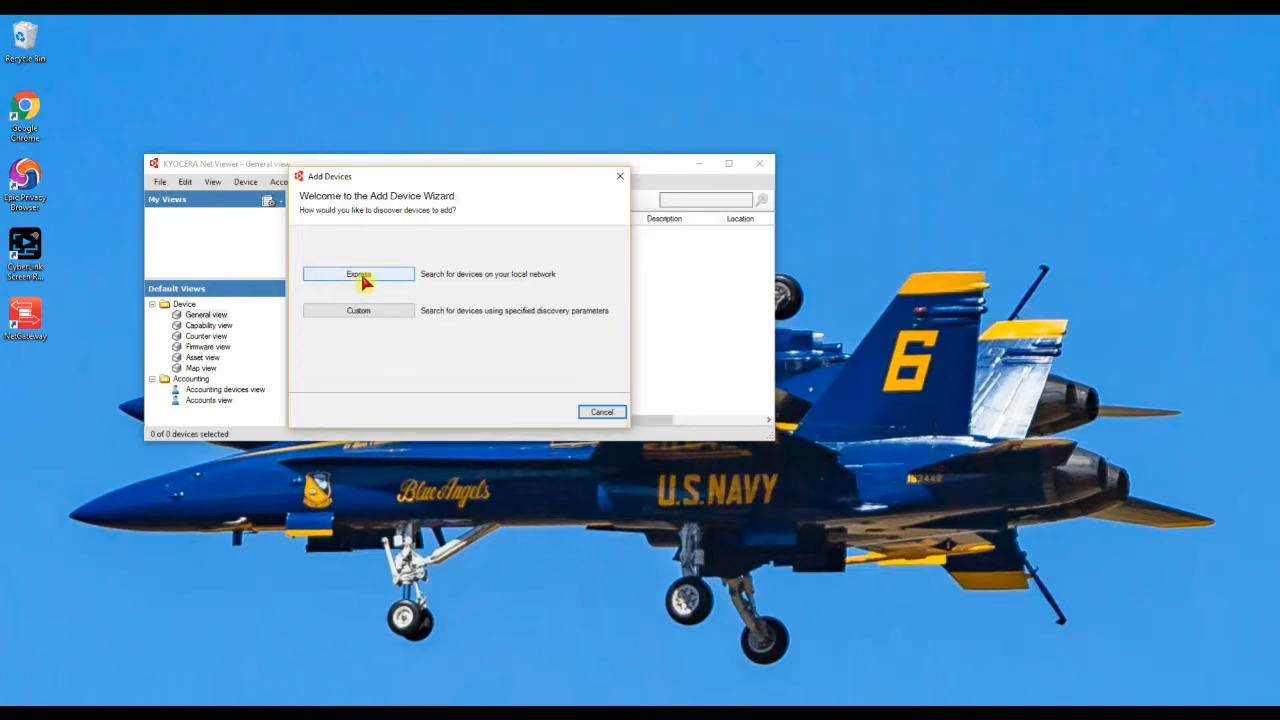
{"action": "left_click", "coordinate": [362, 277]}
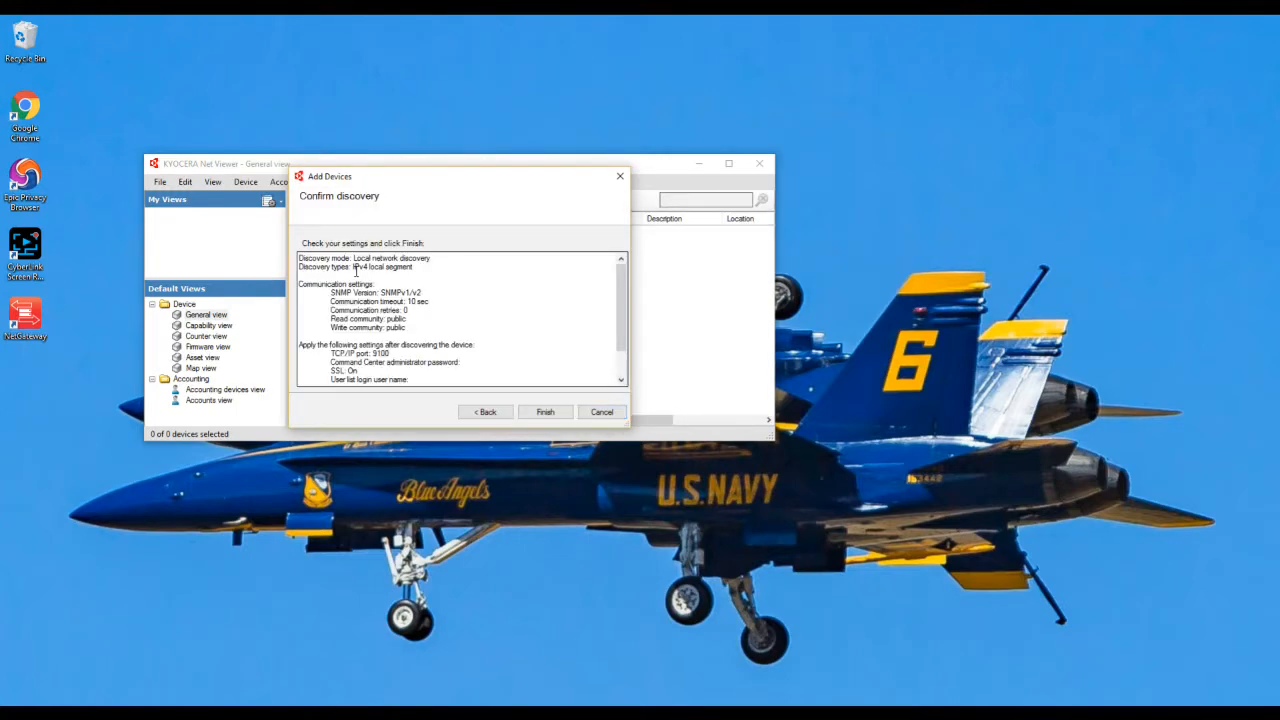
{"action": "left_click", "coordinate": [546, 413]}
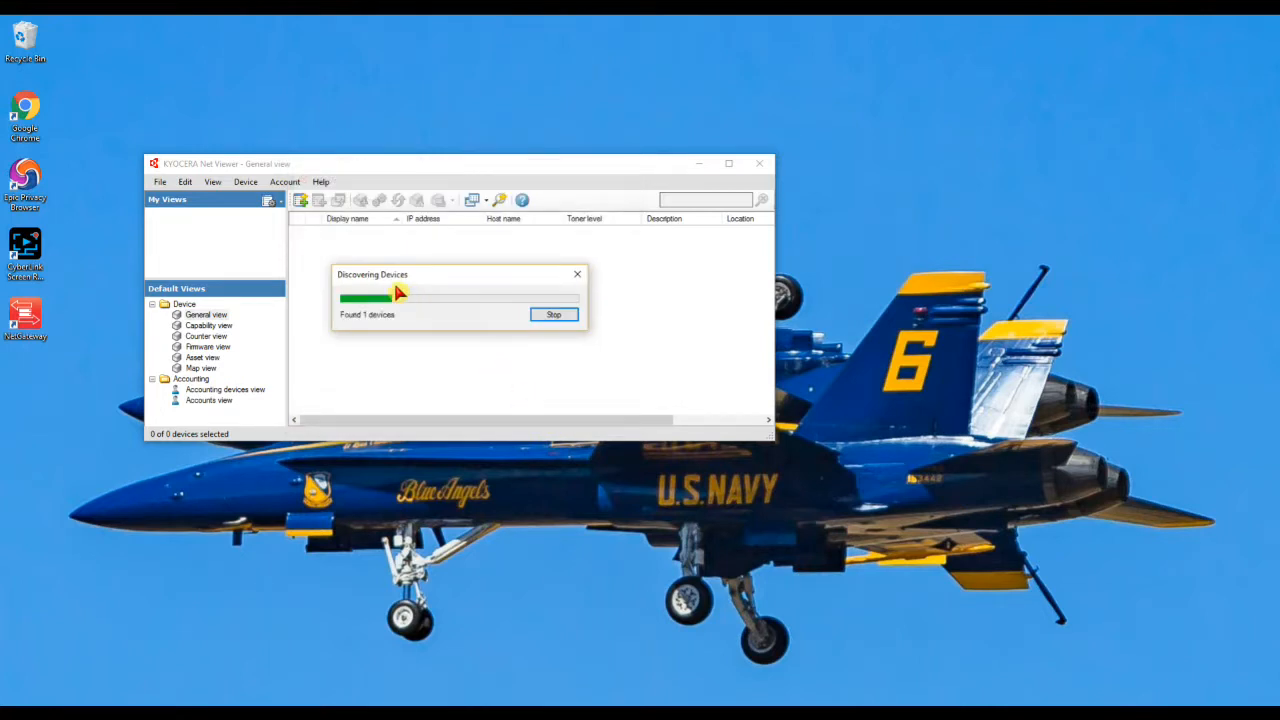
{"action": "left_click", "coordinate": [556, 318]}
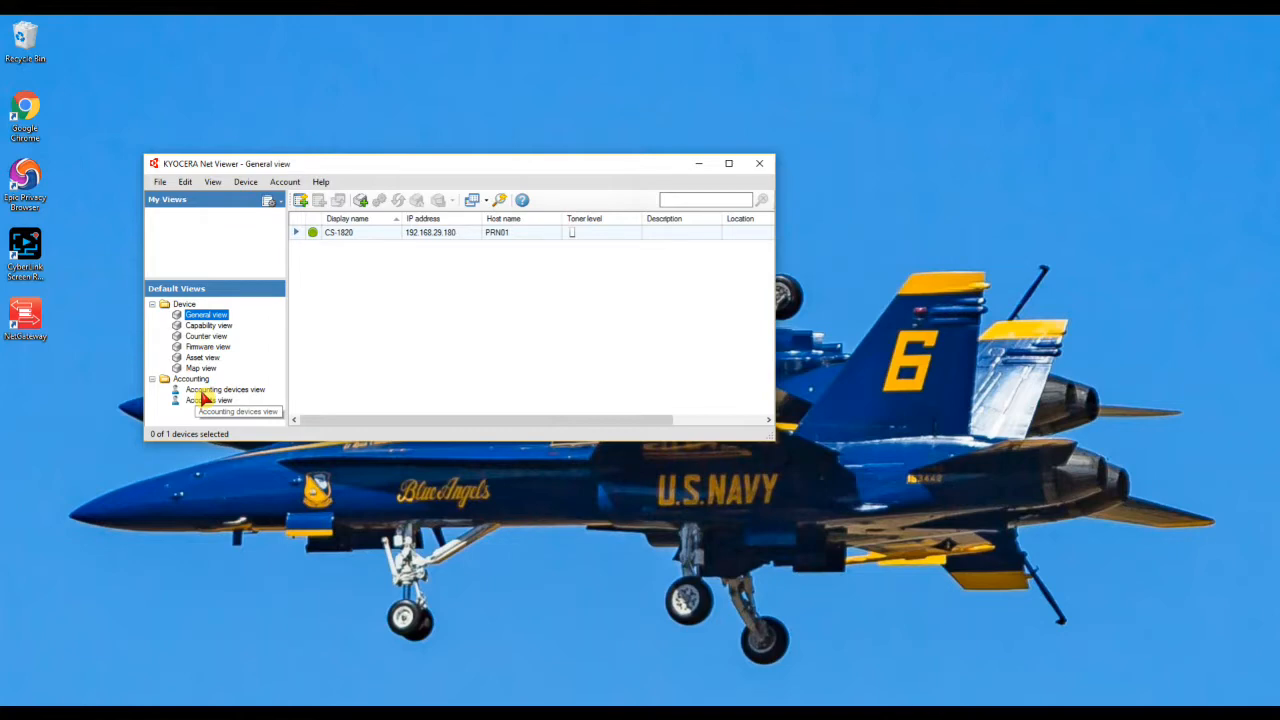
- Switch to Accounting devices view under Accounting in the Default Views tree
{"action": "left_click", "coordinate": [202, 391]}
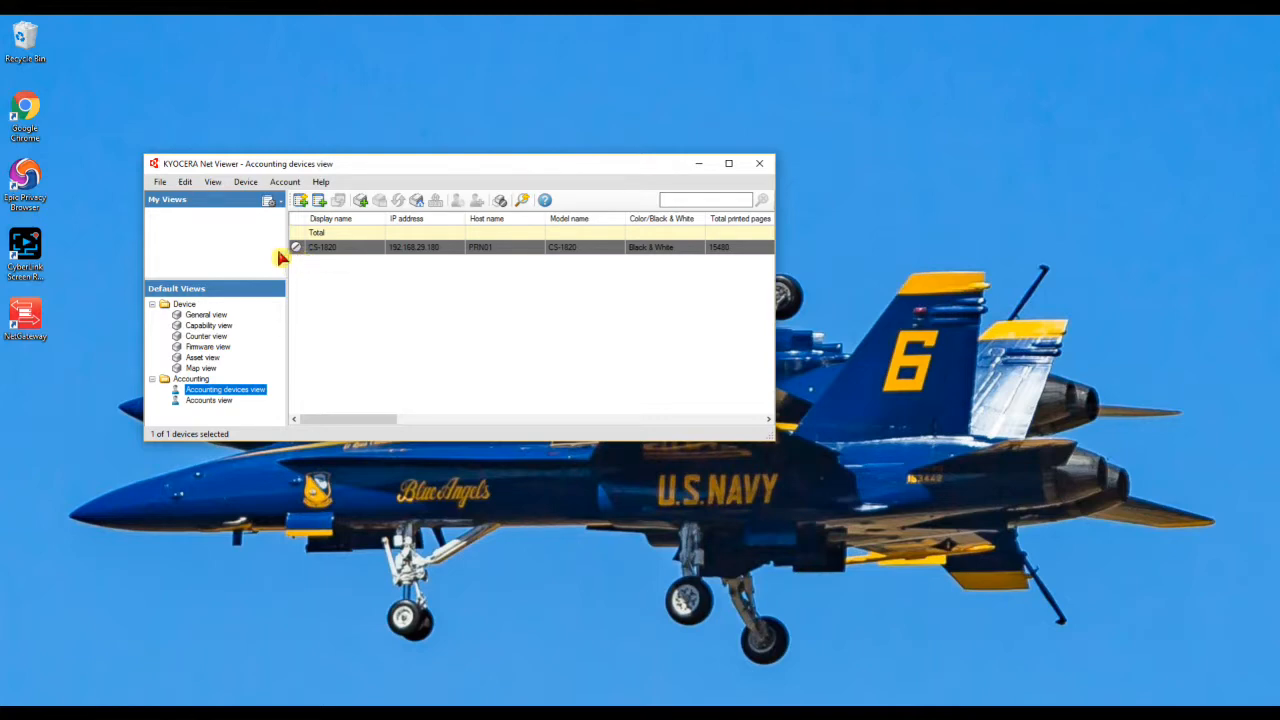
{"action": "left_click", "coordinate": [162, 183]}
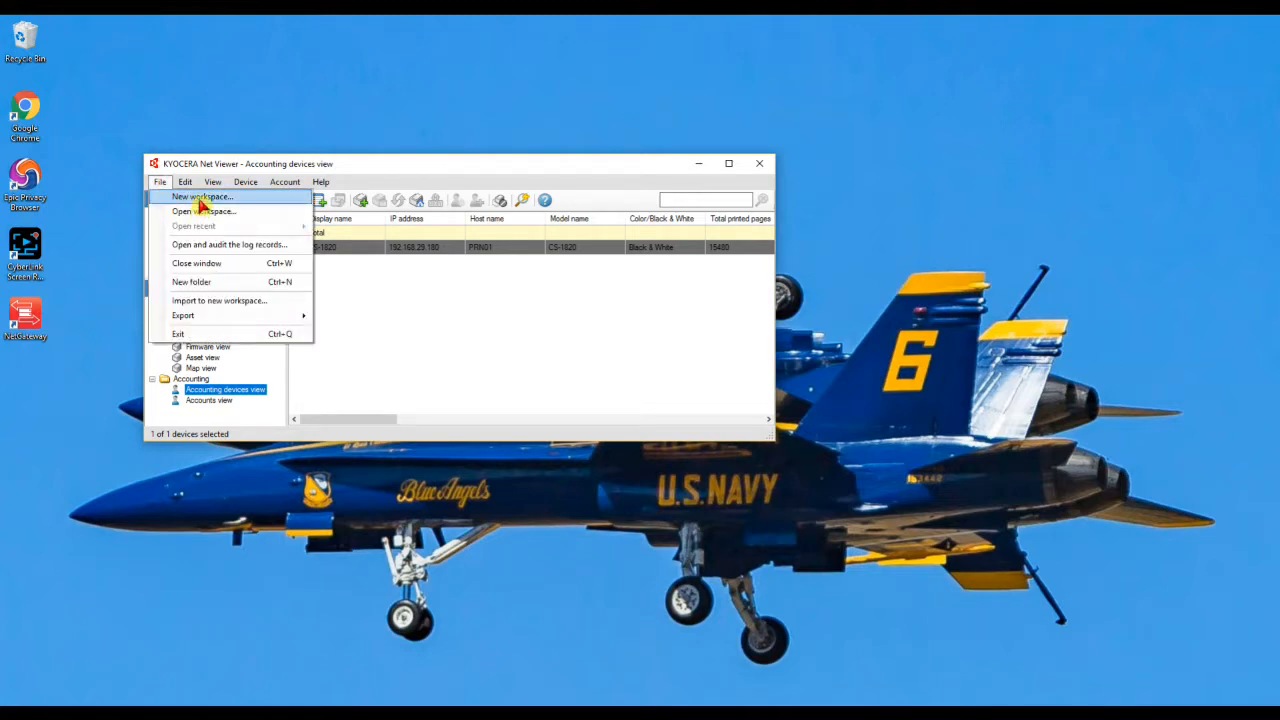
{"action": "left_click", "coordinate": [202, 198]}
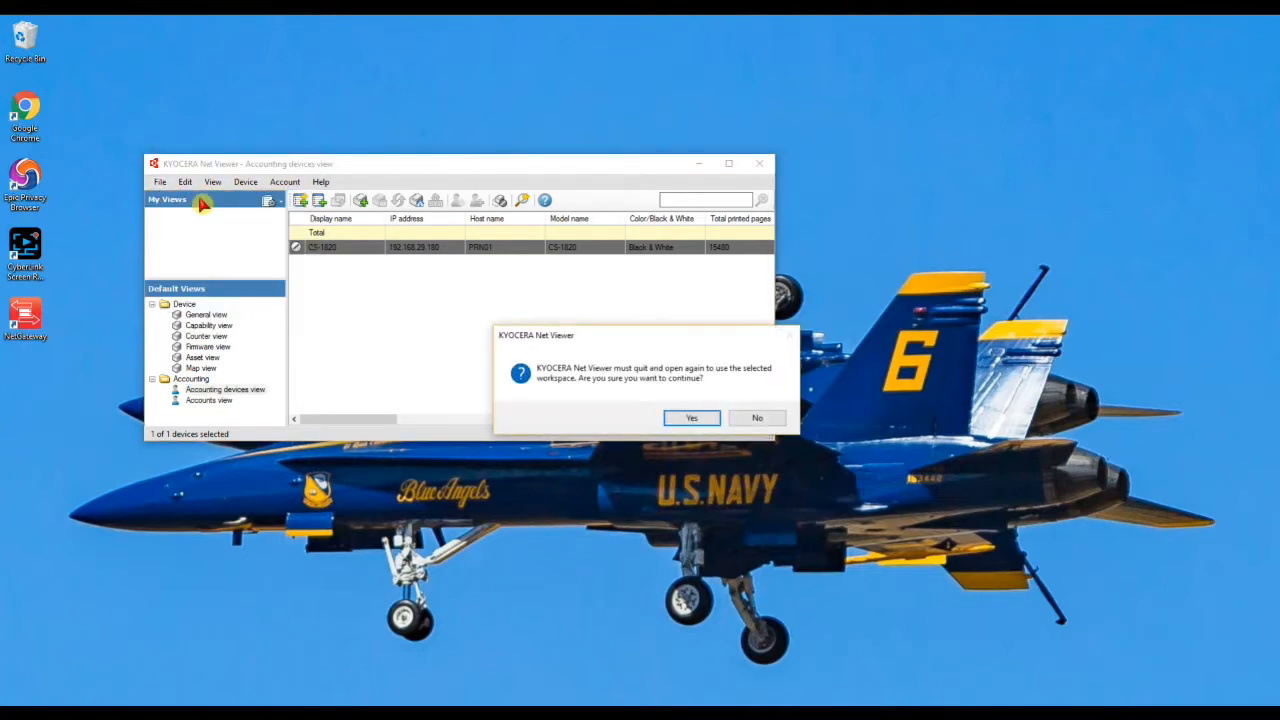
{"action": "left_click", "coordinate": [703, 426]}
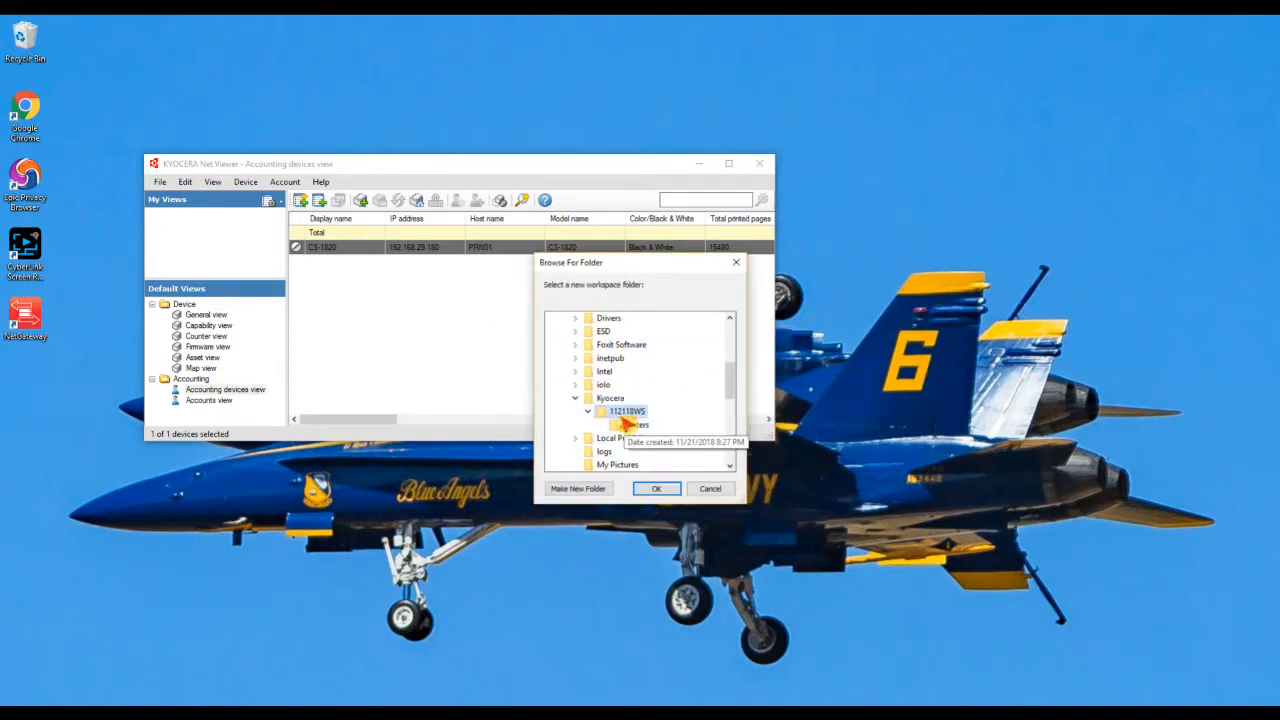
{"action": "left_click", "coordinate": [596, 401]}
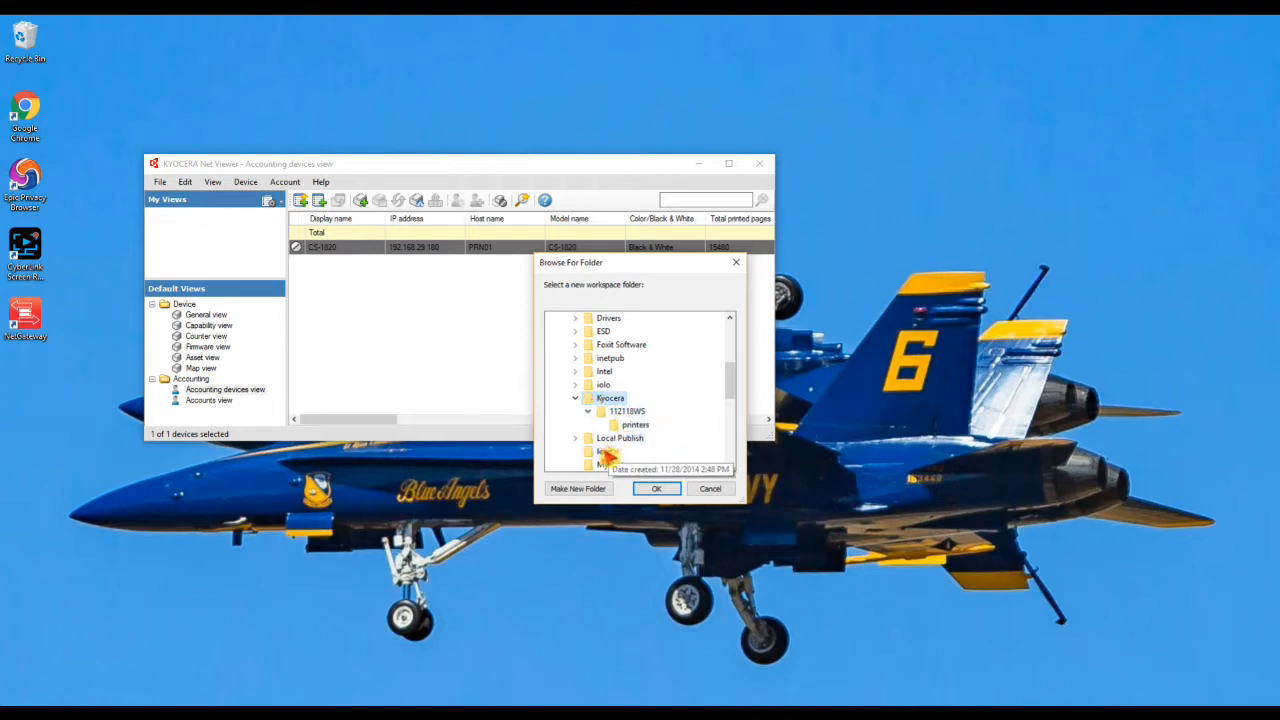
{"action": "left_click", "coordinate": [664, 489]}
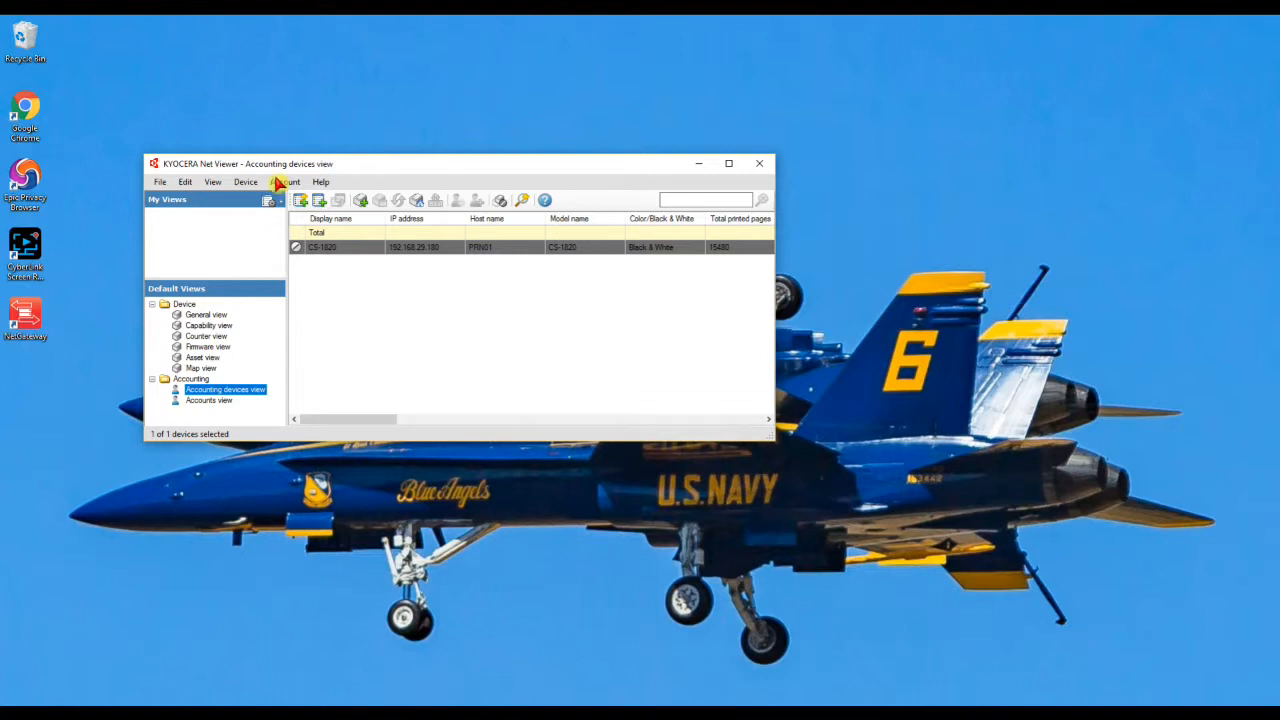
- Choose Manage device on the CS-1820, entering the administrator login and password
{"action": "right_click", "coordinate": [308, 253]}
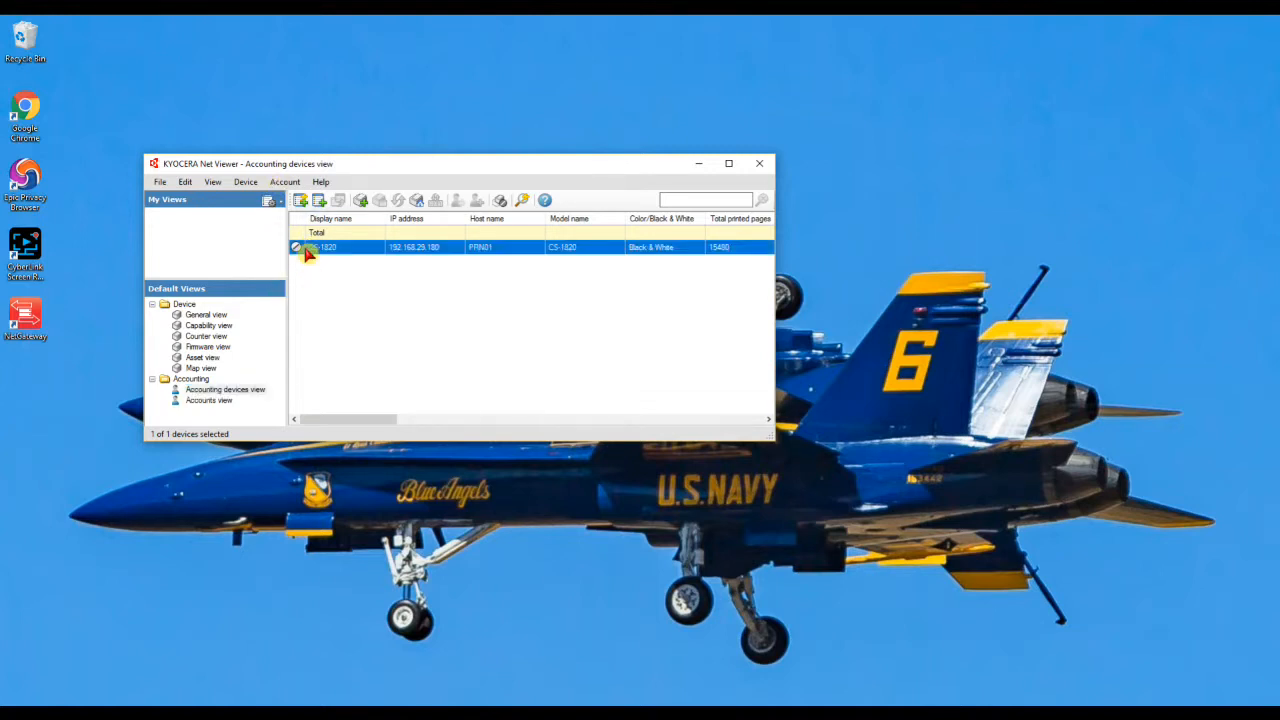
{"action": "left_click", "coordinate": [347, 370]}
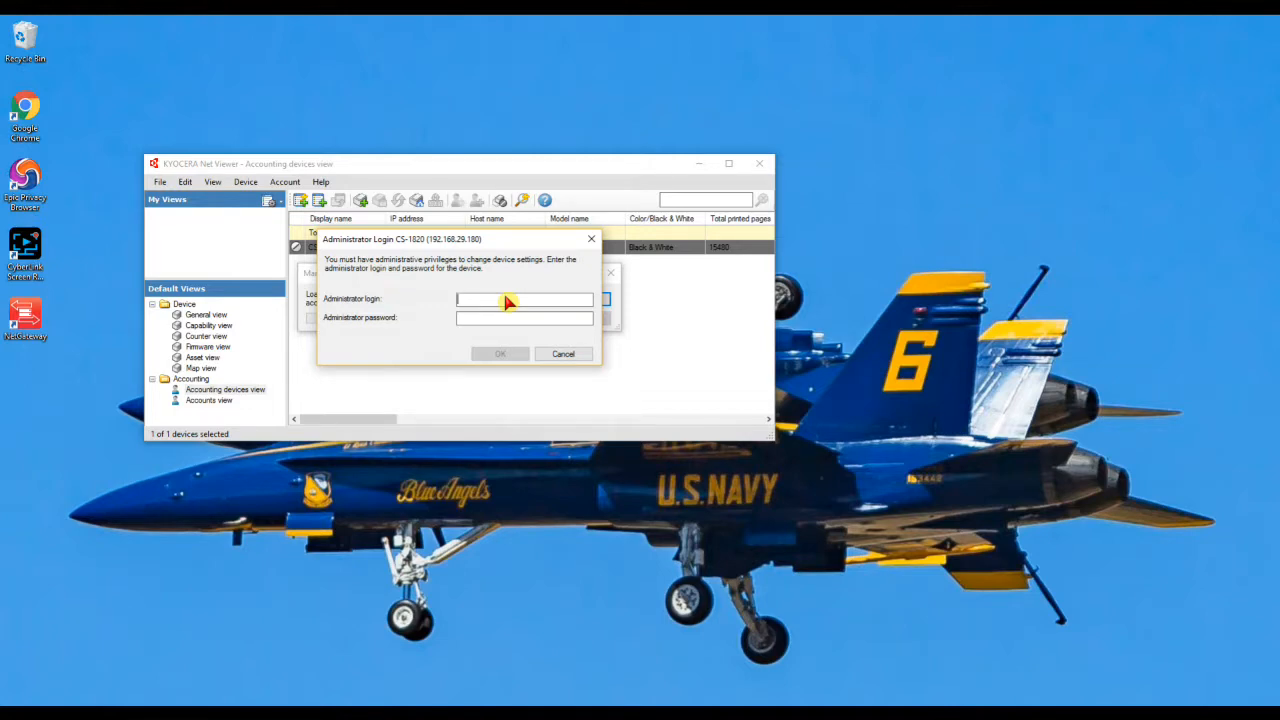
{"action": "key", "text": "BackSpace"}
{"action": "key", "text": "BackSpace"}
{"action": "key", "text": "BackSpace"}
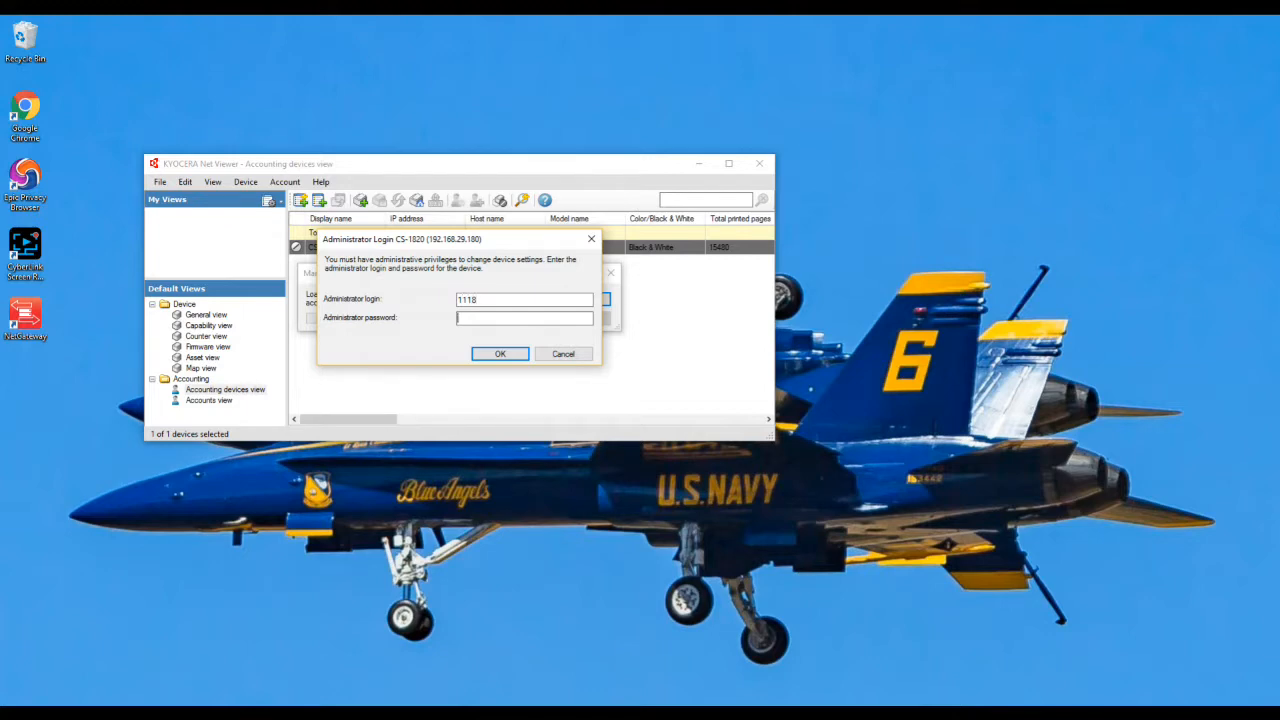
{"action": "key", "text": "Tab"}
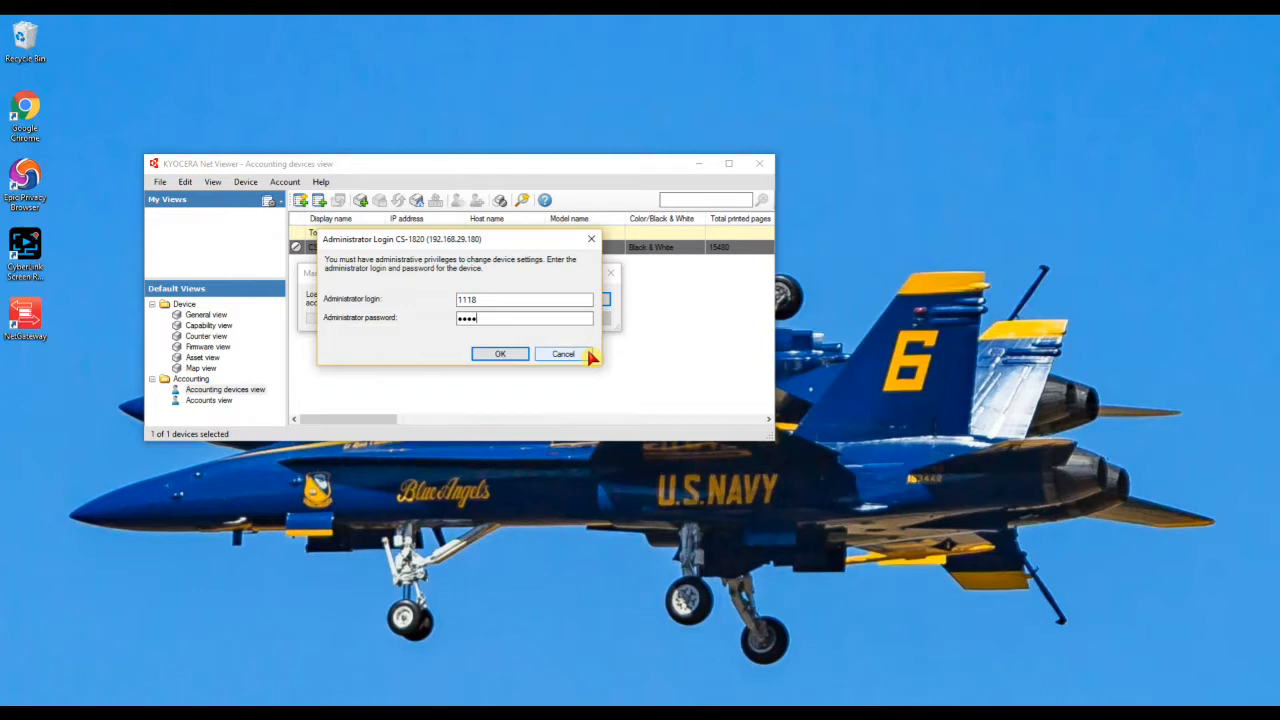
{"action": "left_click", "coordinate": [502, 358]}
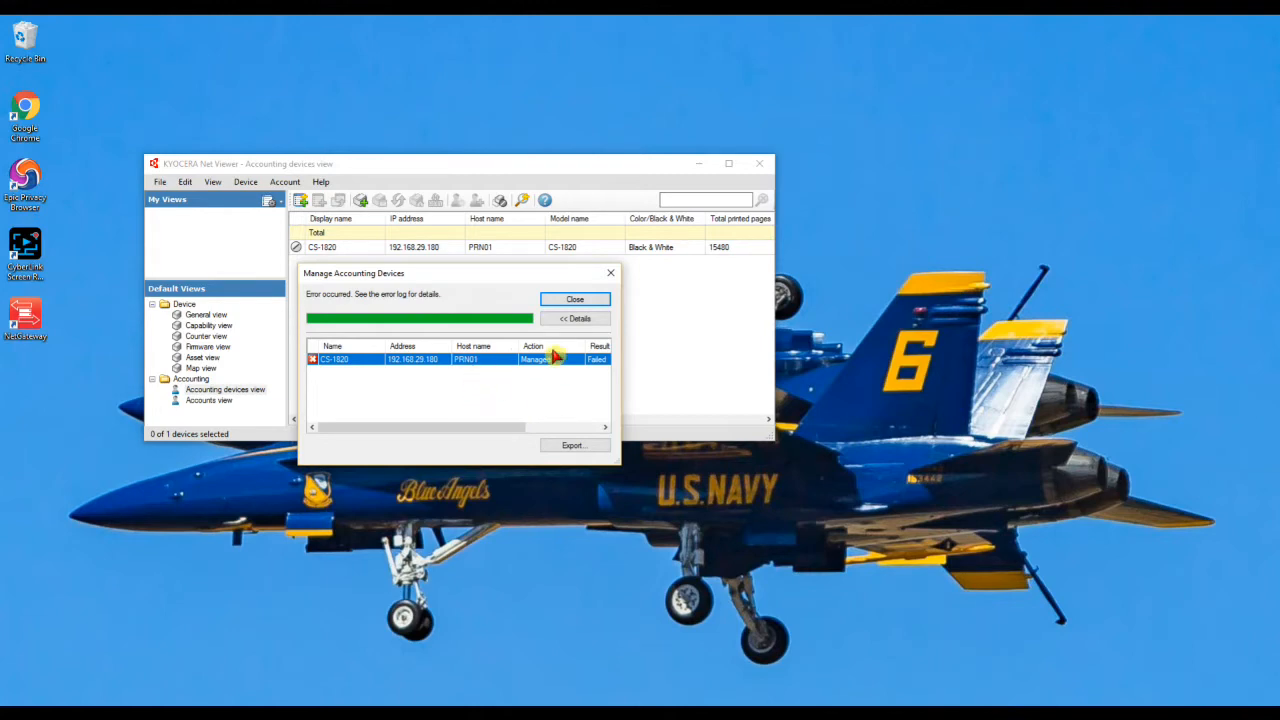
- Close the Manage Accounting Devices failure result, returning to the Accounting devices list with the CS-1820 at 192.168.29.180
{"action": "left_click", "coordinate": [567, 301]}
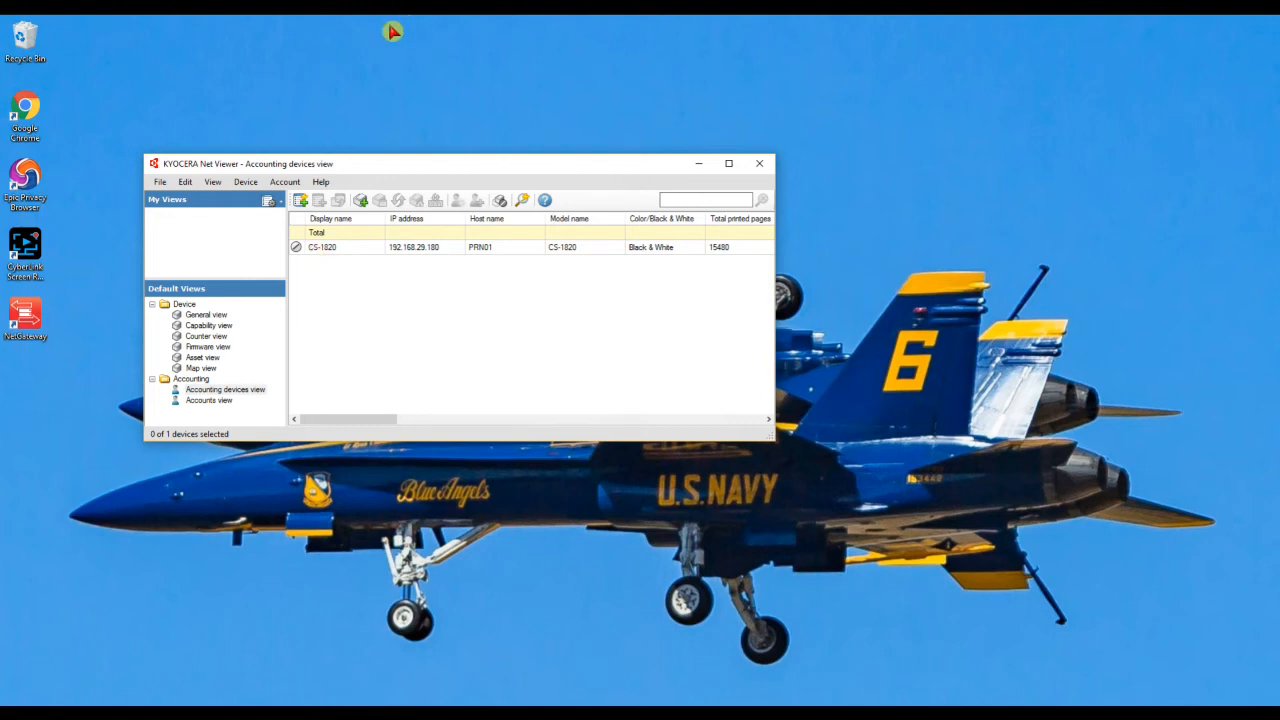
{"action": "left_click", "coordinate": [371, 712]}
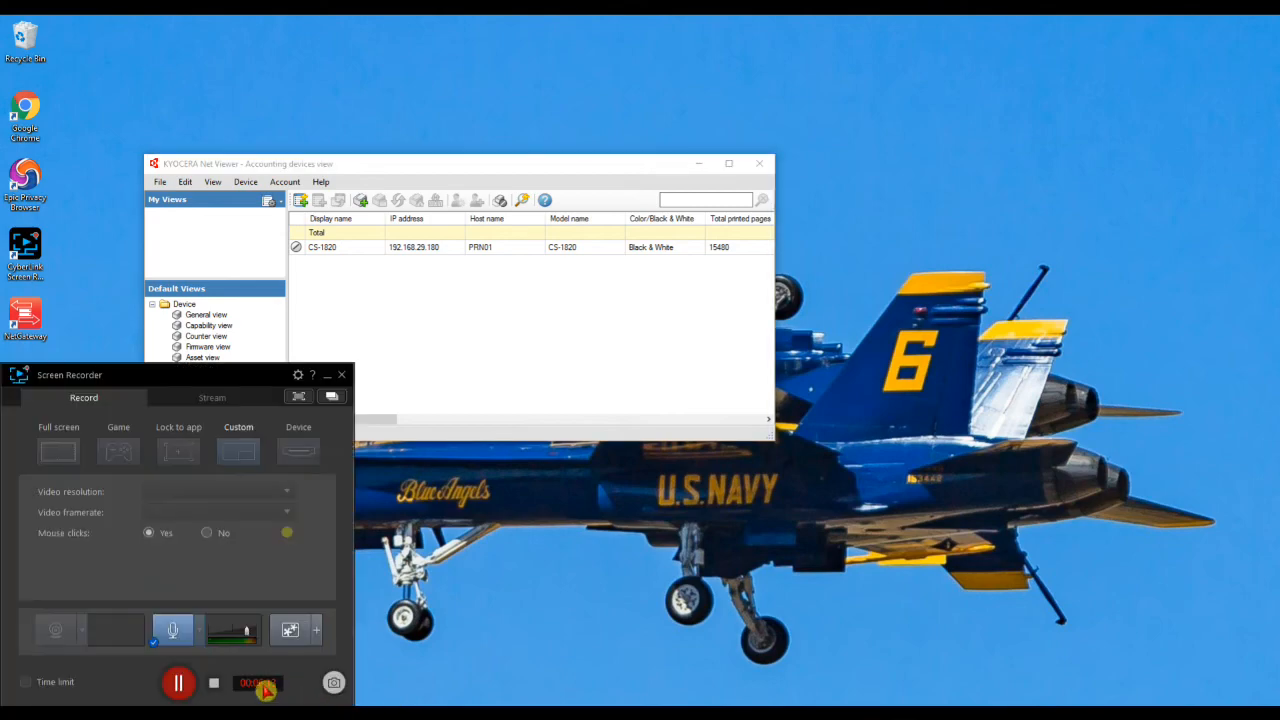